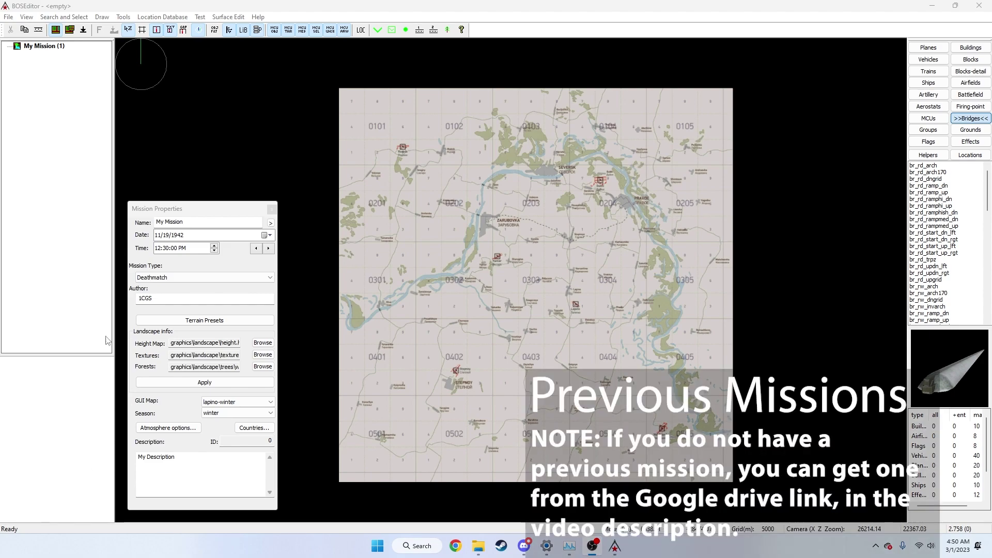
- Open the mission 2406-carentan-imports-and-exports from the Objectives folder and display the map instead of the terrain textures
{"action": "left_click", "coordinate": [12, 19]}
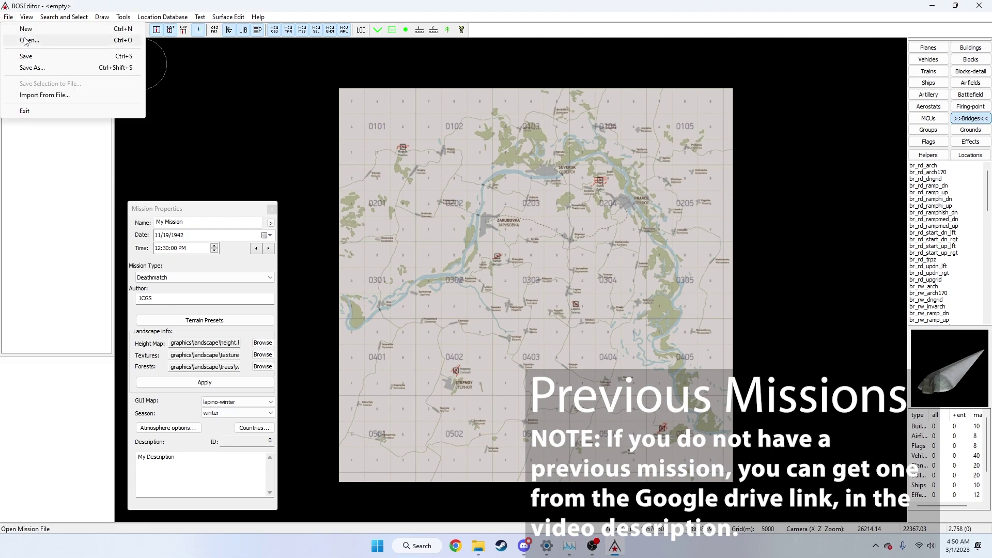
{"action": "left_click", "coordinate": [24, 40]}
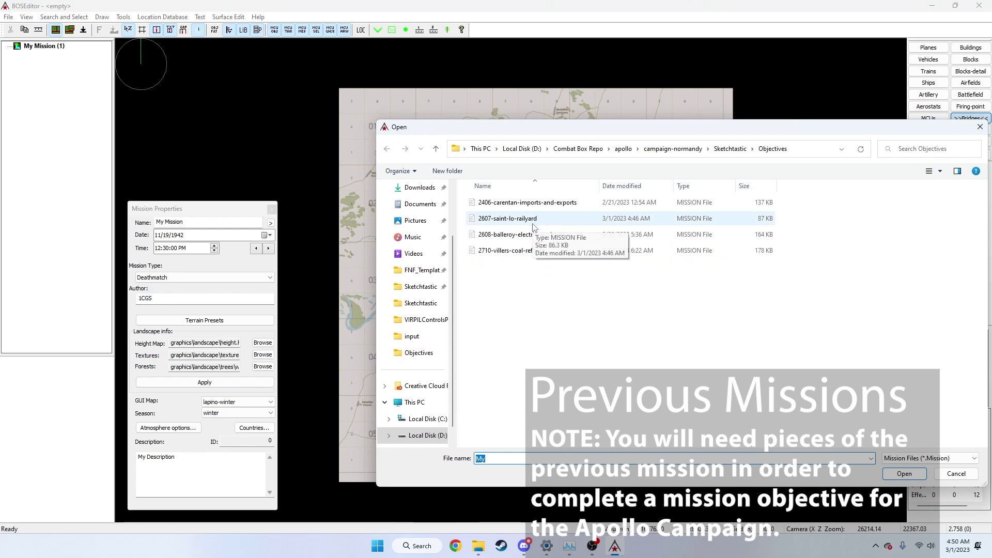
{"action": "left_click", "coordinate": [538, 204]}
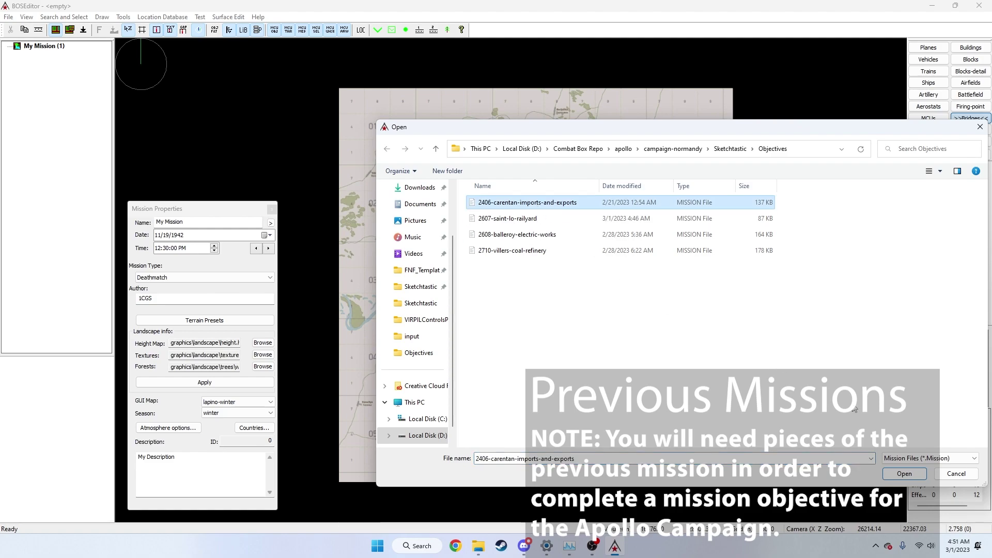
{"action": "left_click", "coordinate": [908, 476]}
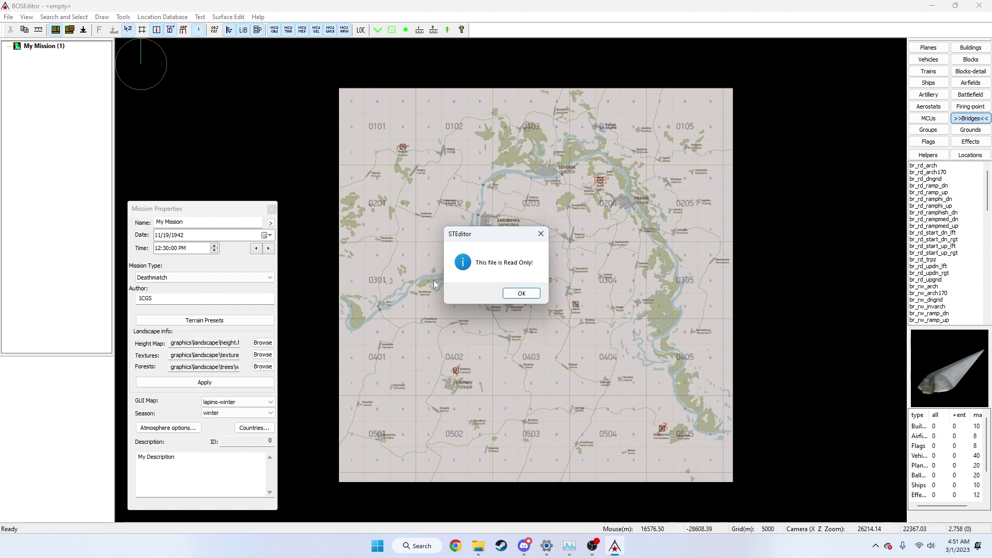
{"action": "left_click", "coordinate": [532, 294]}
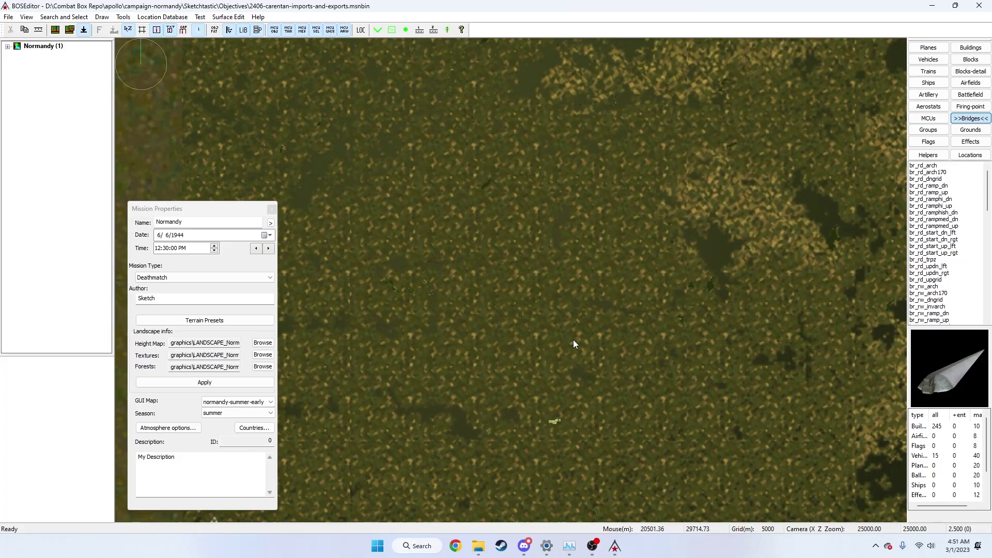
{"action": "left_click", "coordinate": [56, 30]}
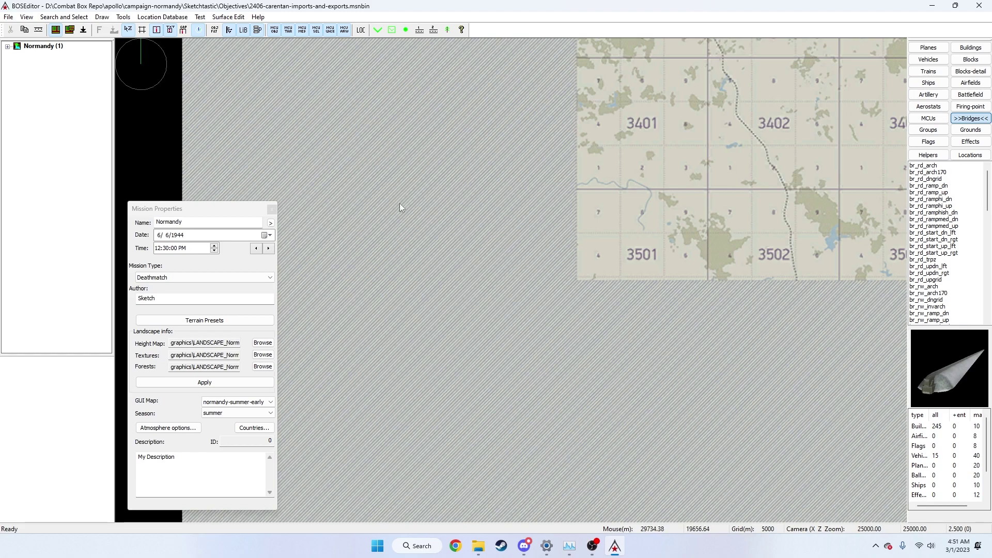
- Find the Carentan Imports and Exports group in the mission's object tree and move the camera to it
{"action": "left_click", "coordinate": [8, 47]}
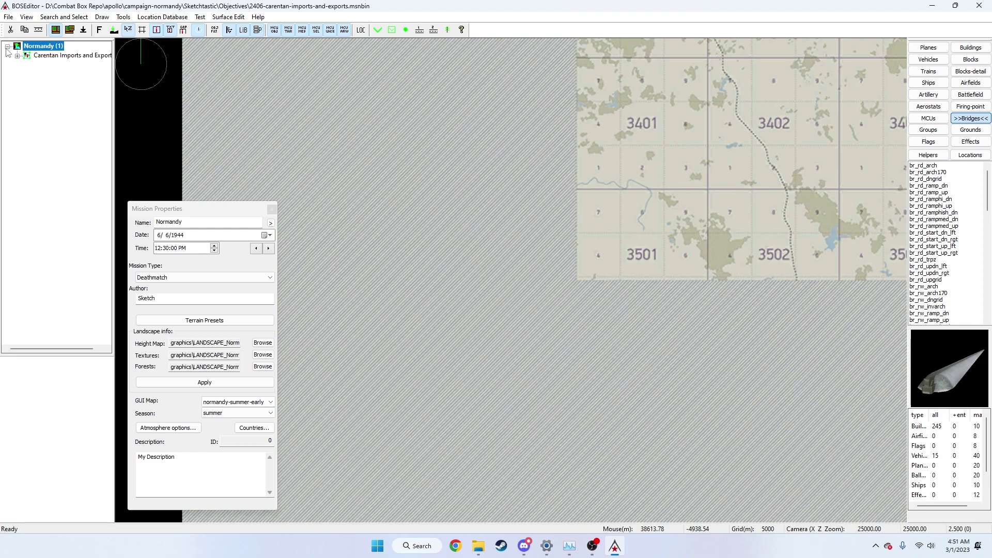
{"action": "left_click", "coordinate": [61, 56]}
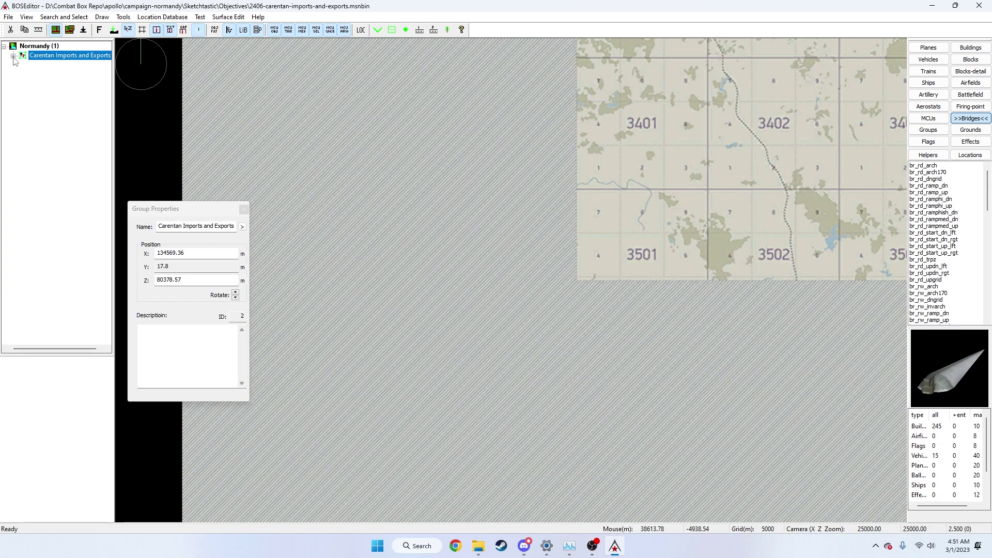
{"action": "left_click", "coordinate": [13, 56]}
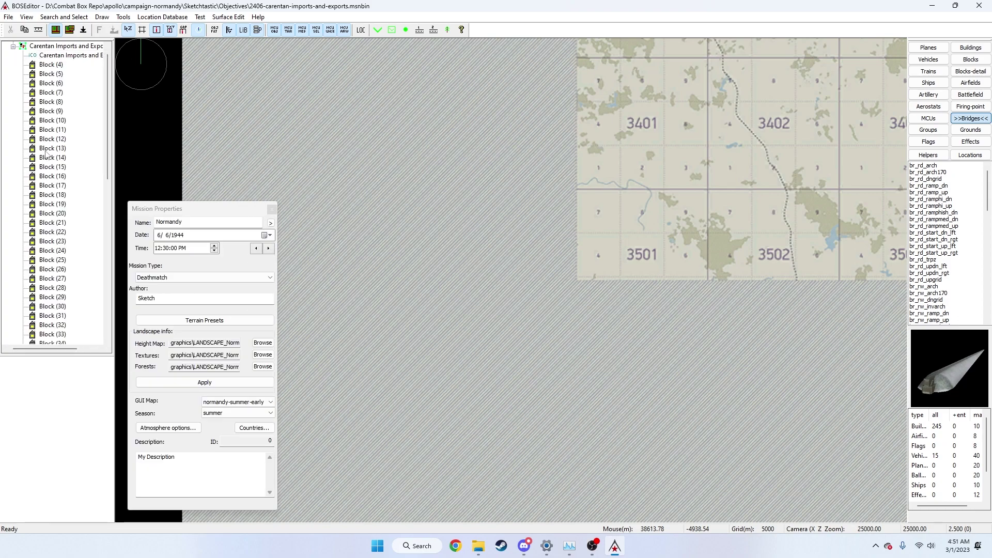
{"action": "left_click", "coordinate": [12, 47]}
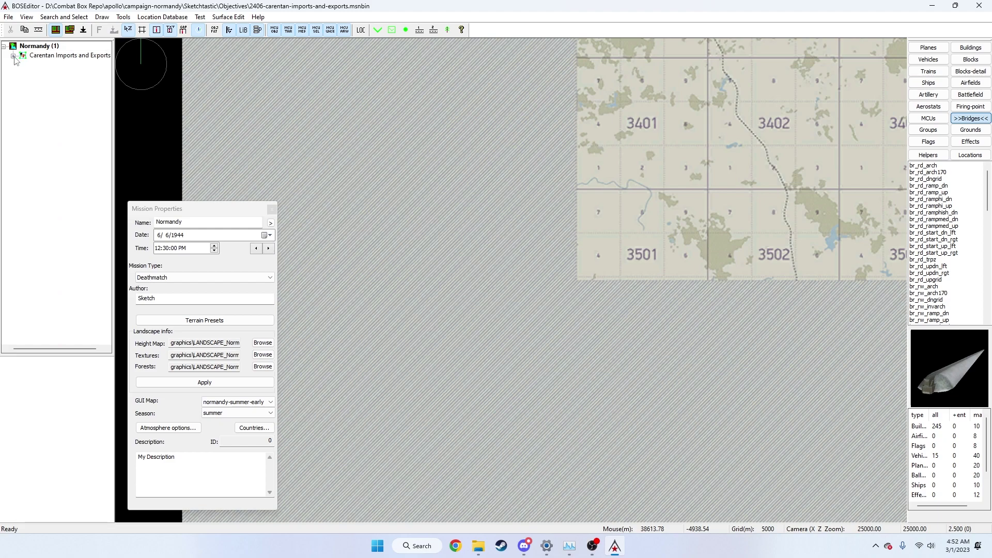
{"action": "left_click", "coordinate": [34, 56]}
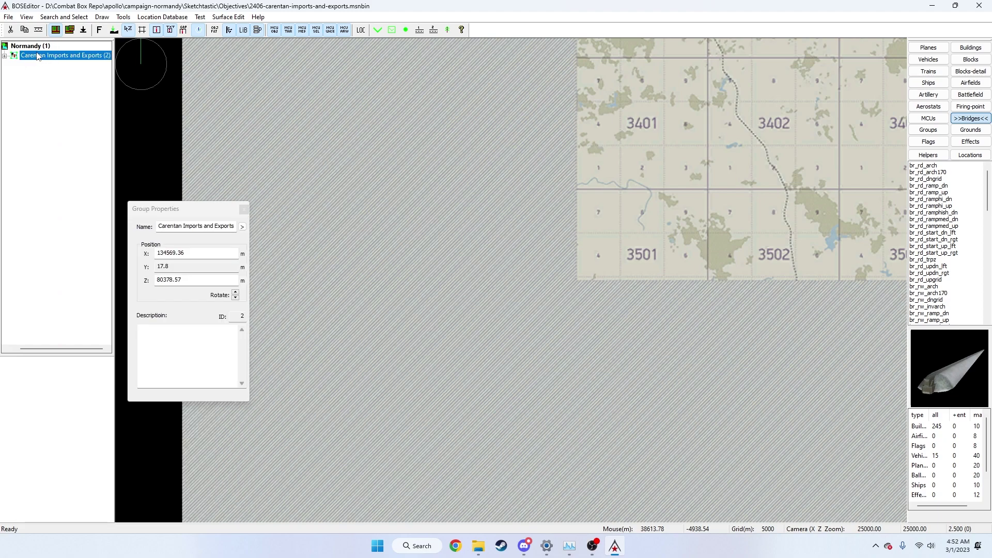
{"action": "right_click", "coordinate": [45, 58]}
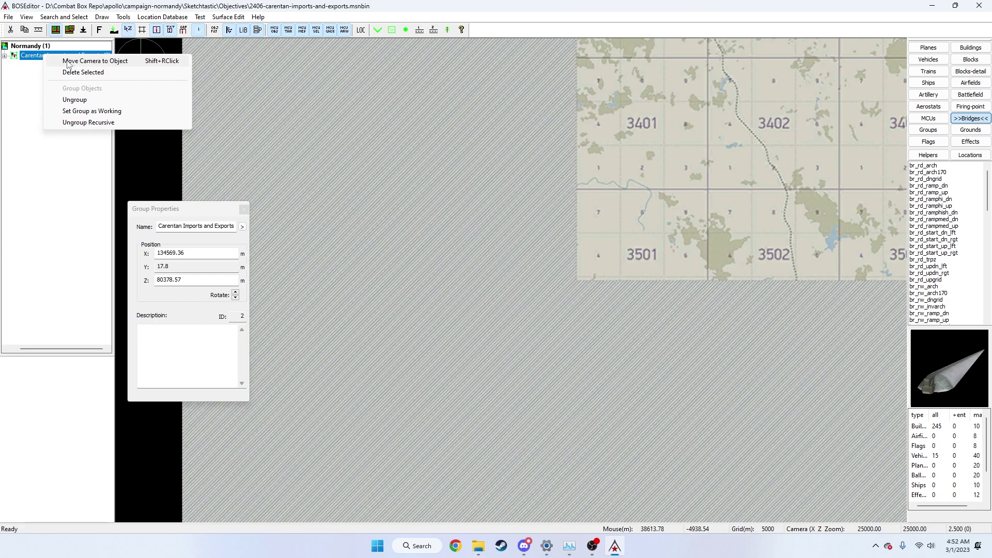
{"action": "left_click", "coordinate": [68, 62]}
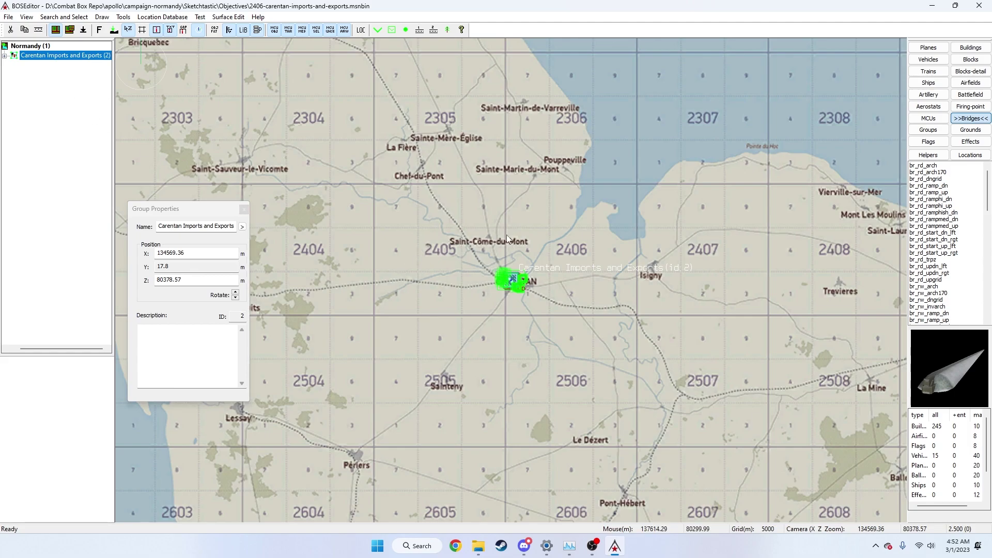
- Select the whole Carentan Imports and Exports group on the map, copy it and clear the selection
{"action": "left_click", "coordinate": [500, 194]}
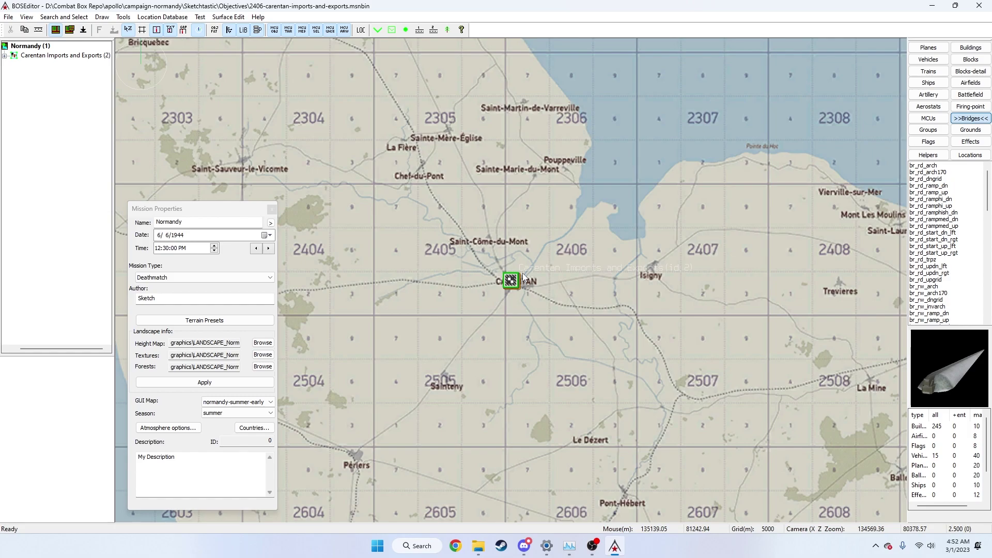
{"action": "left_click_drag", "start_coordinate": [471, 219], "coordinate": [615, 362]}
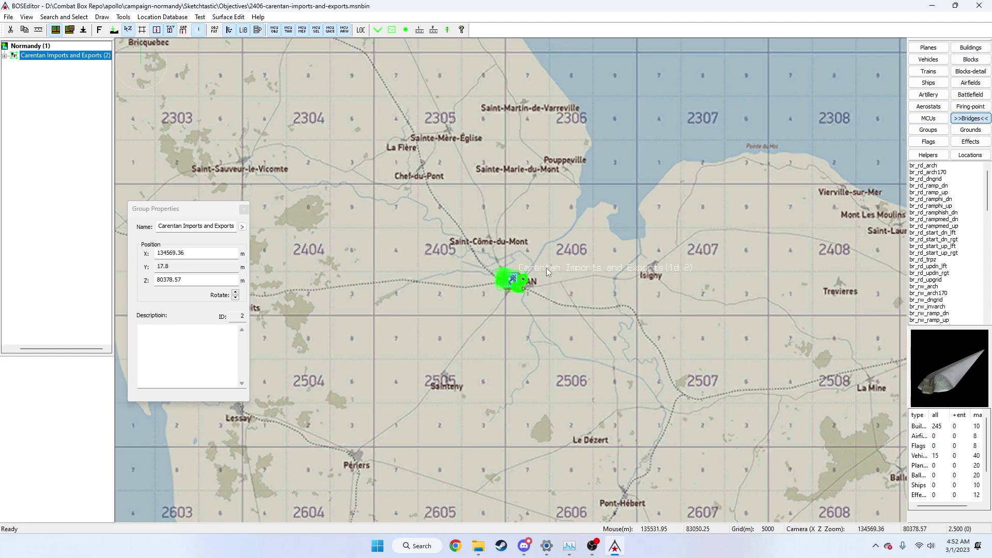
{"action": "left_click", "coordinate": [515, 209]}
{"action": "left_click_drag", "start_coordinate": [487, 264], "coordinate": [556, 328]}
{"action": "left_click_drag", "start_coordinate": [456, 212], "coordinate": [584, 343]}
{"action": "left_click", "coordinate": [514, 276]}
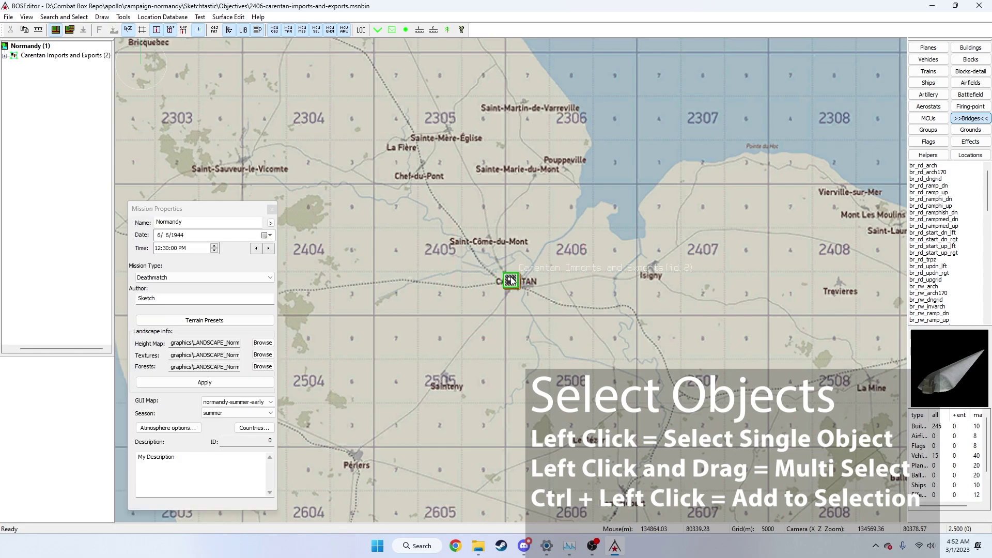
{"action": "left_click", "coordinate": [512, 279]}
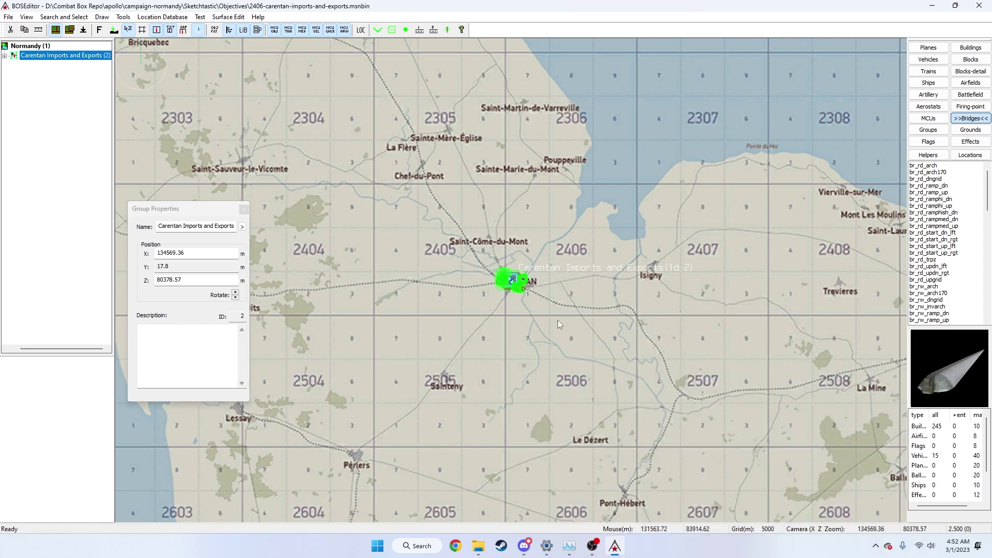
{"action": "left_click", "coordinate": [638, 310]}
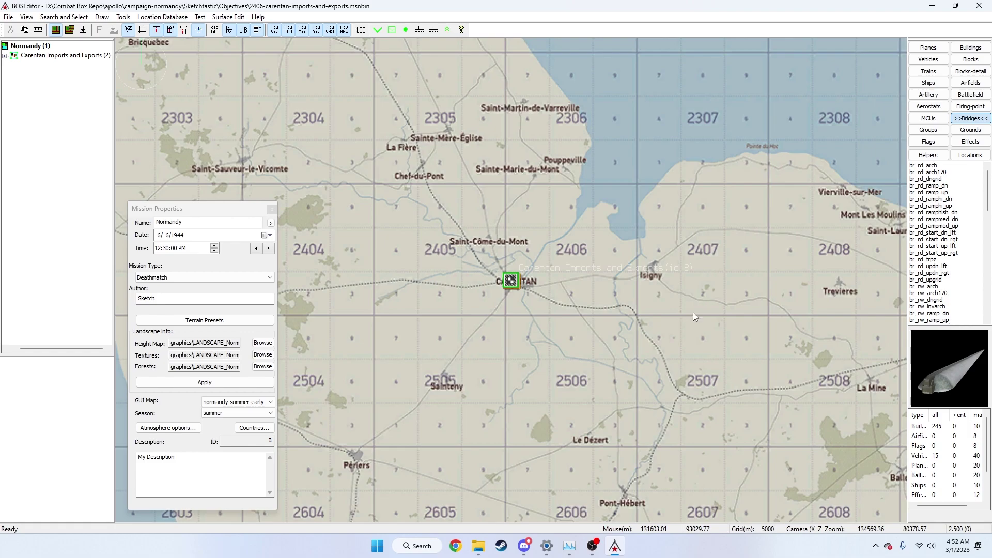
- Go to Lisieux in grid square 2616 and examine the town and its southern industrial blocks in the terrain view
{"action": "right_click_drag", "start_coordinate": [810, 318], "coordinate": [508, 300]}
{"action": "right_click_drag", "start_coordinate": [724, 330], "coordinate": [374, 222]}
{"action": "right_click_drag", "start_coordinate": [659, 282], "coordinate": [448, 232]}
{"action": "right_click_drag", "start_coordinate": [687, 295], "coordinate": [485, 251]}
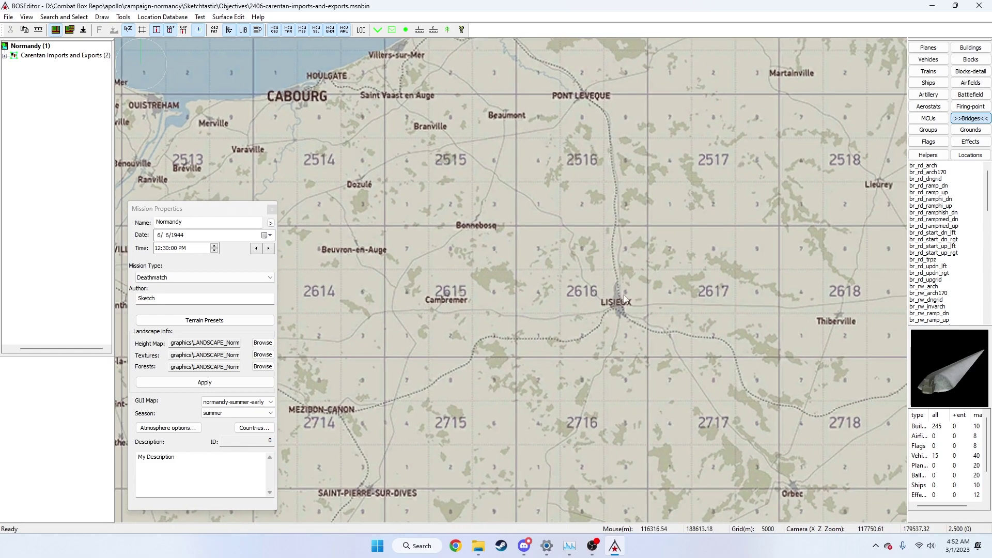
{"action": "scroll", "coordinate": [621, 310], "scroll_direction": "up", "scroll_amount": 2}
{"action": "scroll", "coordinate": [621, 310], "scroll_direction": "up", "scroll_amount": 2}
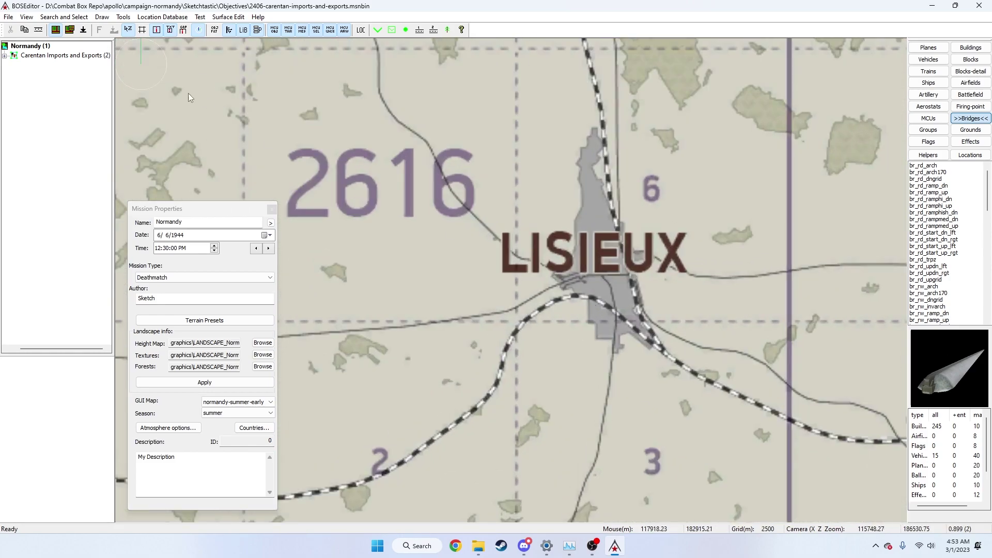
{"action": "left_click", "coordinate": [82, 33]}
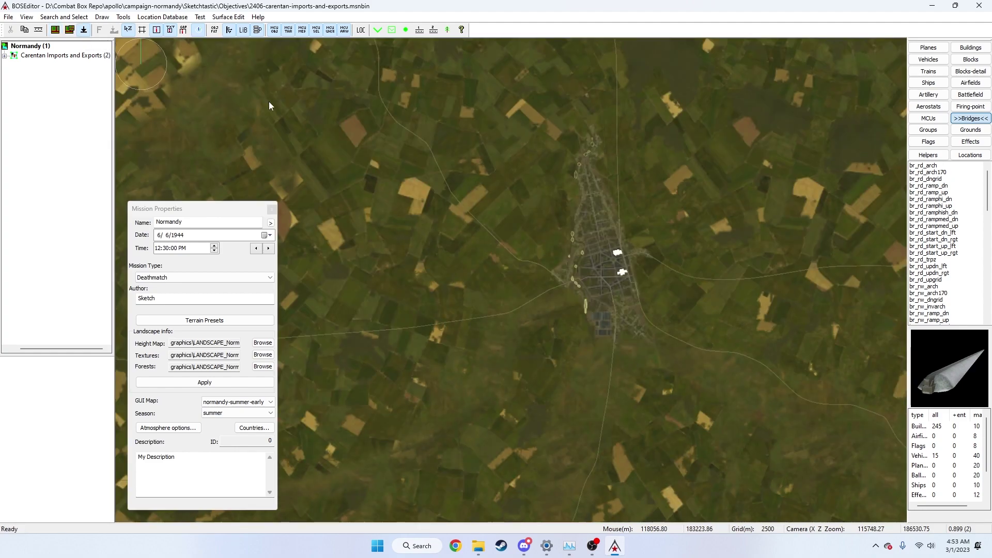
{"action": "scroll", "coordinate": [593, 298], "scroll_direction": "up", "scroll_amount": 4}
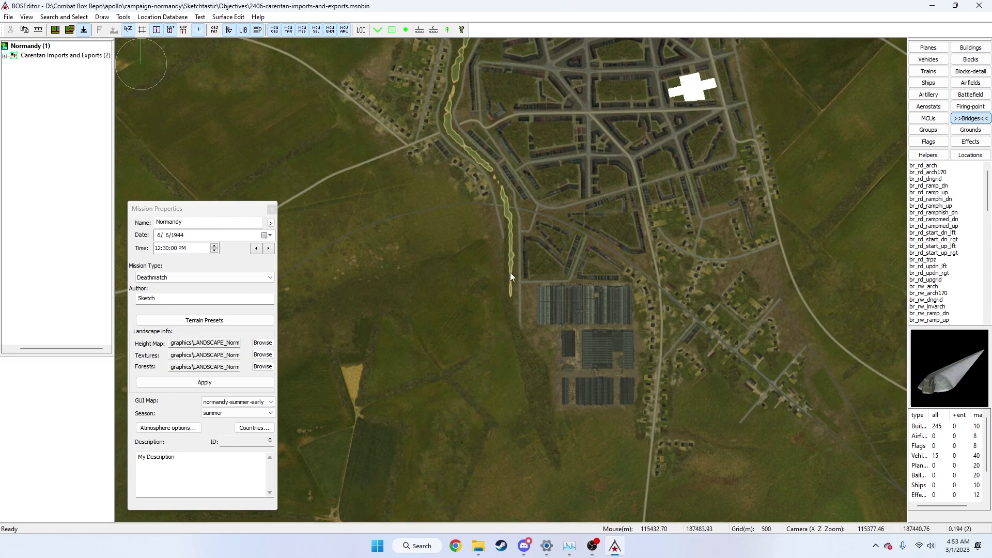
{"action": "scroll", "coordinate": [494, 278], "scroll_direction": "down", "scroll_amount": 1}
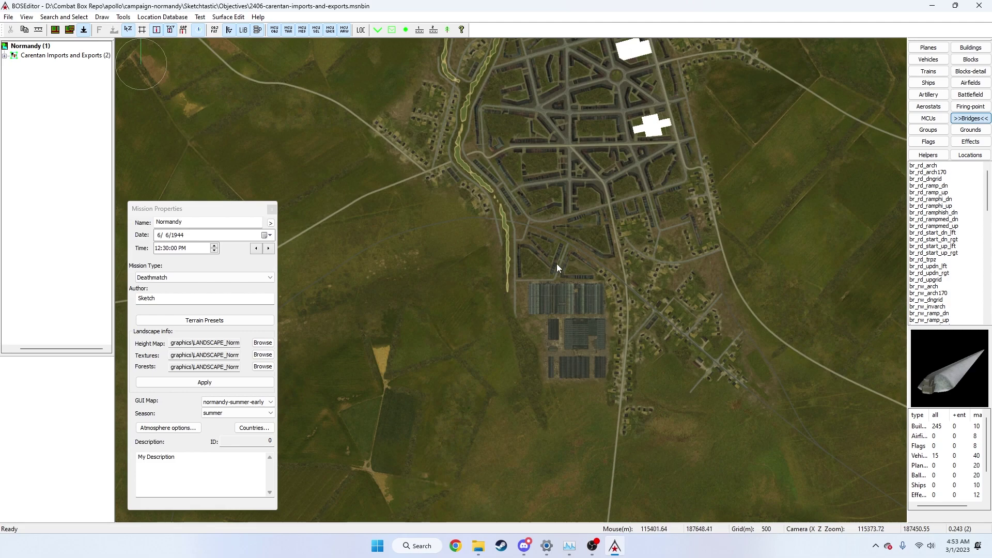
- Return to the map display and paste the copied group just east of Lisieux, at about X 116051, Z 190326
{"action": "left_click", "coordinate": [55, 30]}
{"action": "scroll", "coordinate": [511, 263], "scroll_direction": "down", "scroll_amount": 5}
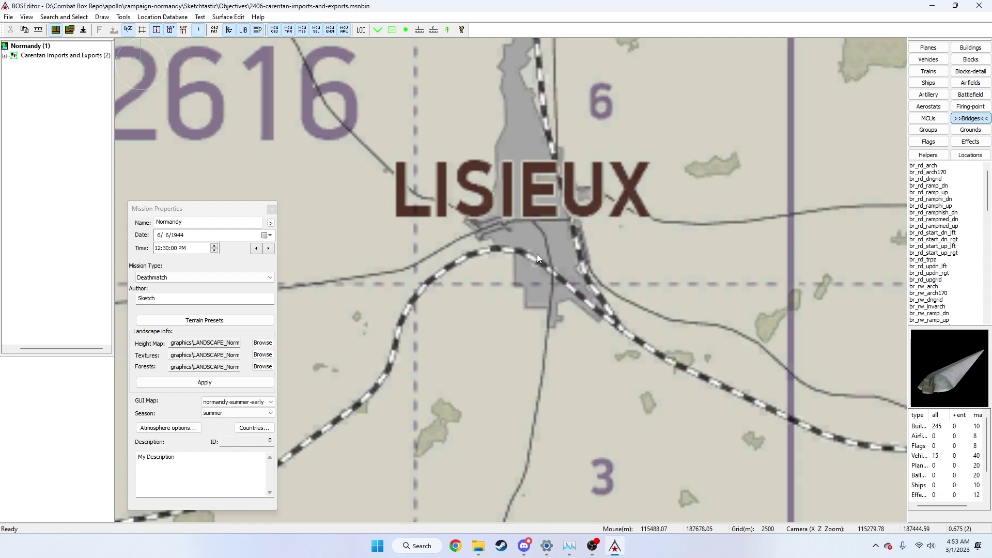
{"action": "scroll", "coordinate": [537, 253], "scroll_direction": "down", "scroll_amount": 3}
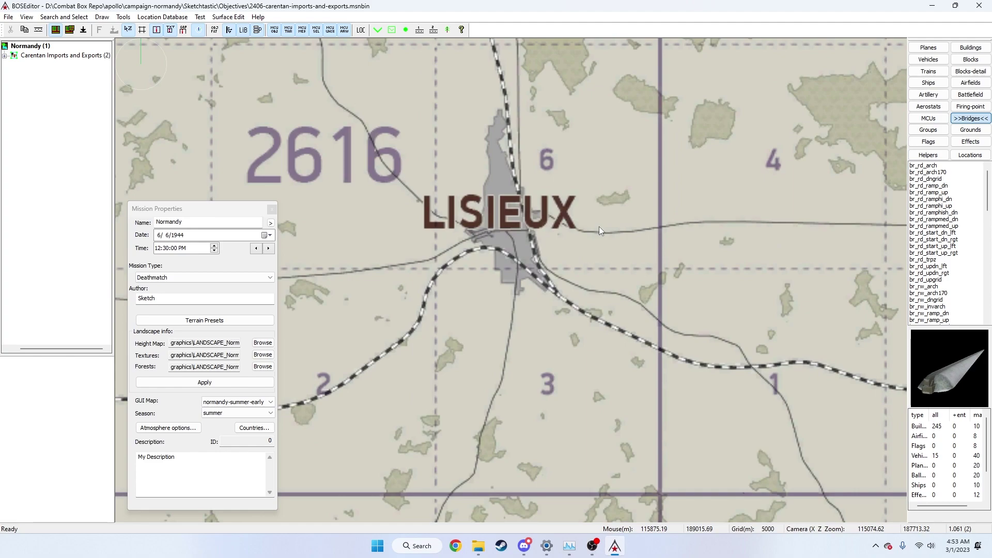
{"action": "key", "text": "ctrl+v"}
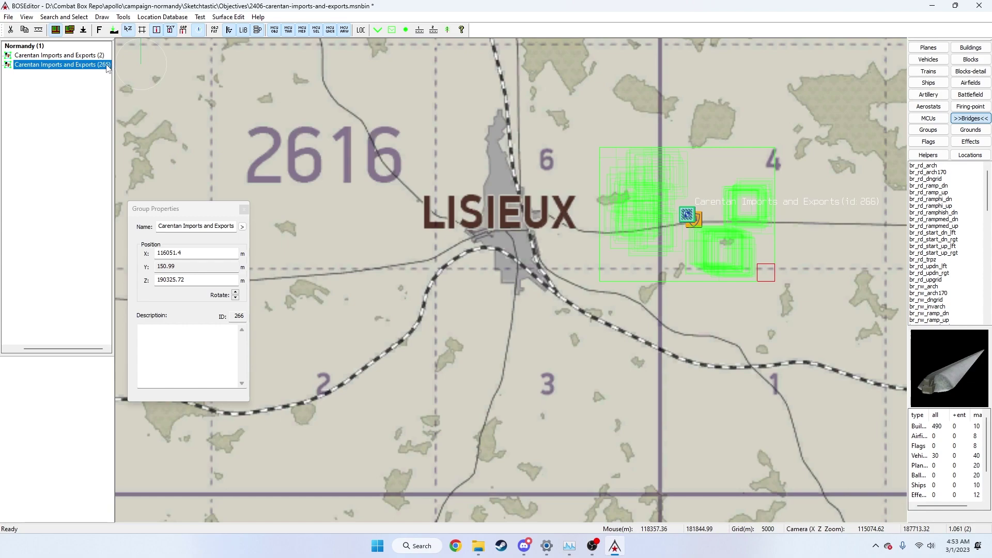
- Delete the original Carentan Imports and Exports group with ID 2 from the mission
{"action": "left_click", "coordinate": [69, 56]}
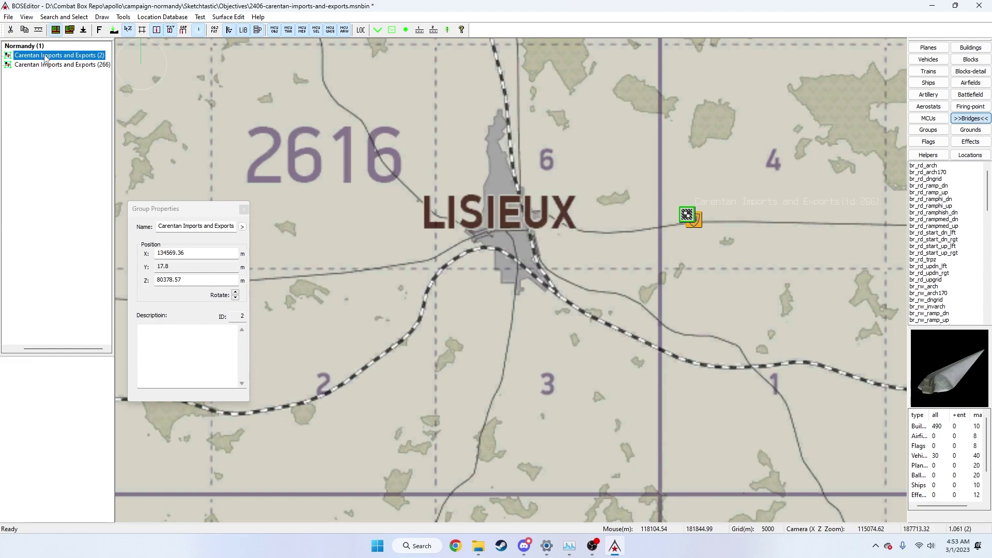
{"action": "right_click", "coordinate": [45, 58]}
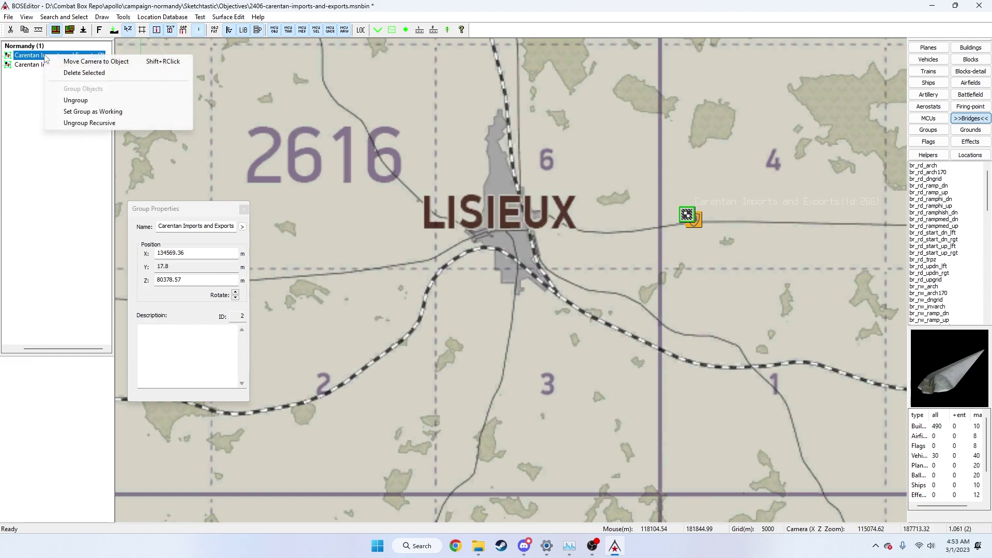
{"action": "left_click", "coordinate": [93, 73]}
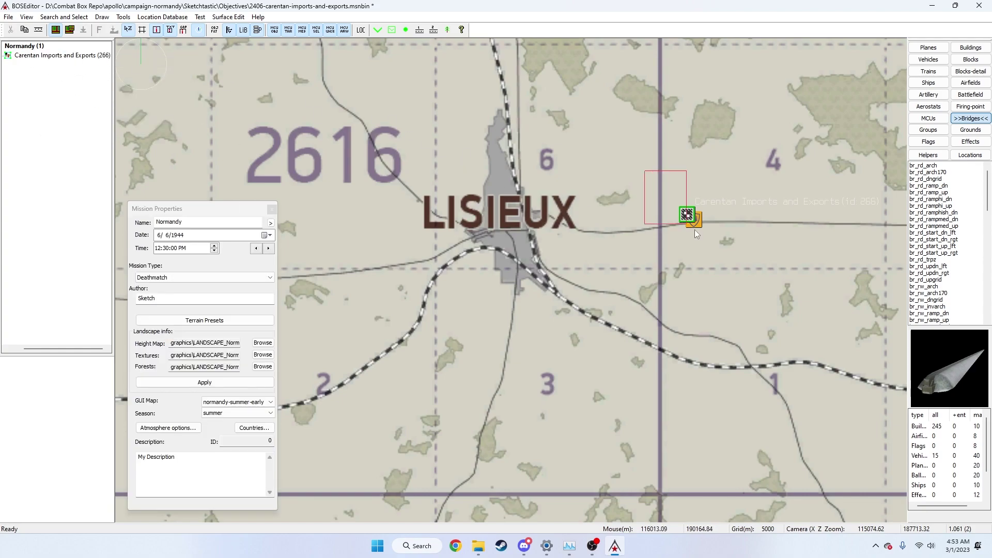
- Move the pasted group slightly north to about X 116327, Z 190387 and rename it Lisieux Ball Bearing Factory
{"action": "left_click", "coordinate": [703, 219]}
{"action": "left_click_drag", "start_coordinate": [703, 221], "coordinate": [687, 190]}
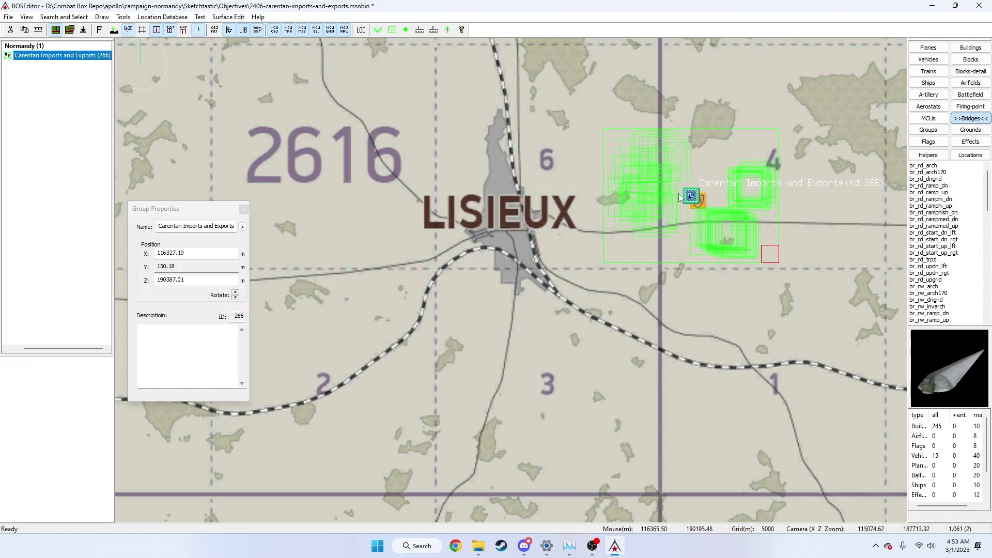
{"action": "left_click", "coordinate": [194, 230]}
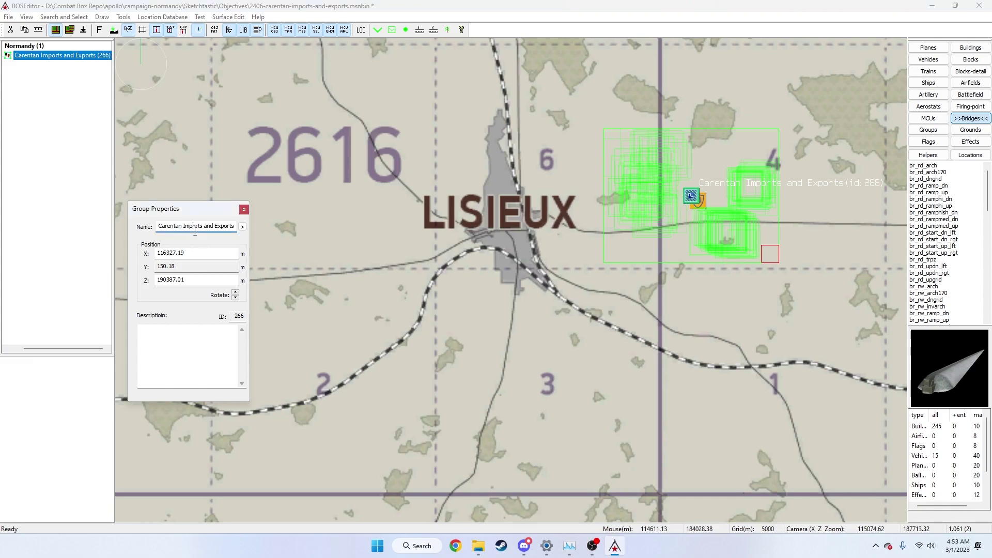
{"action": "key", "text": "ctrl+a"}
{"action": "key", "text": "BackSpace"}
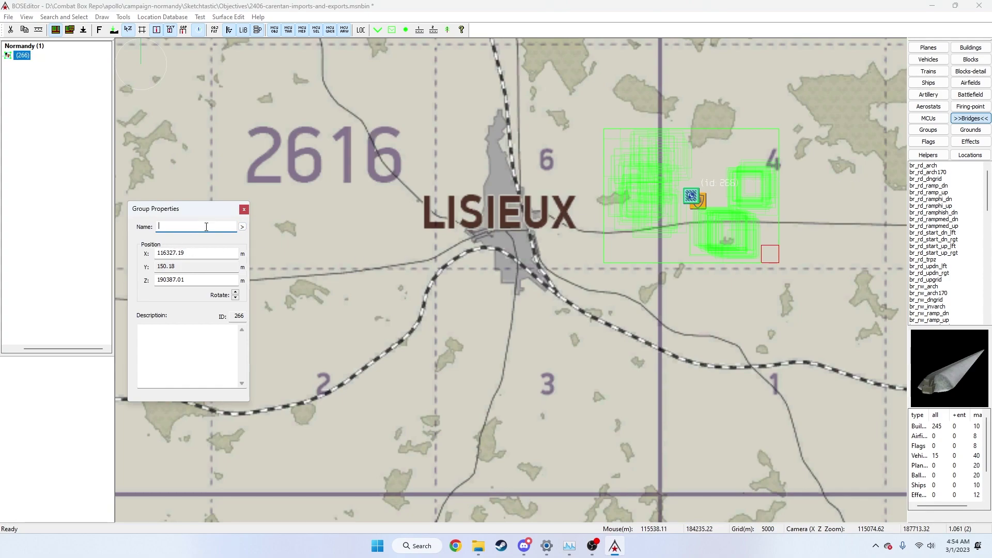
{"action": "type", "text": "Lisieux Ball Bear"}
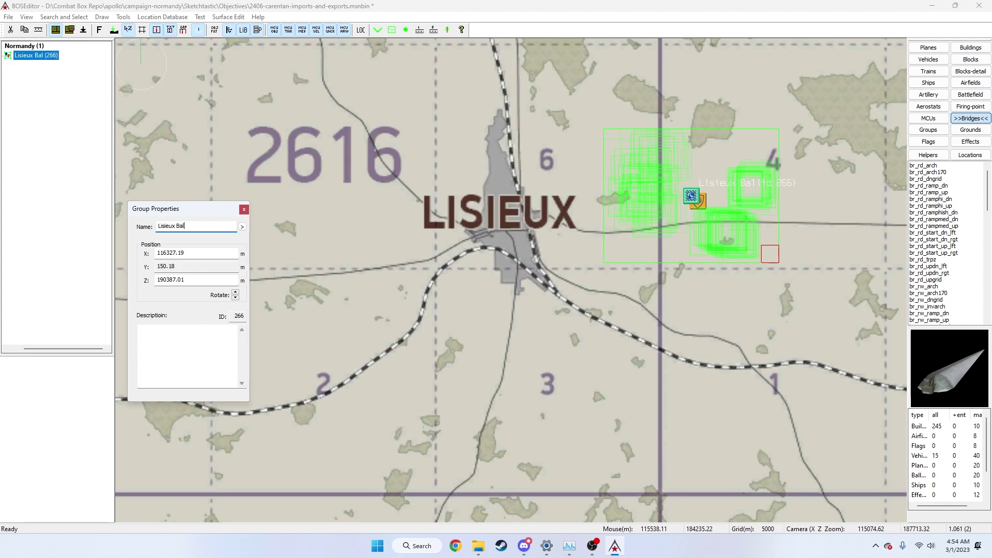
{"action": "type", "text": "g Factor"}
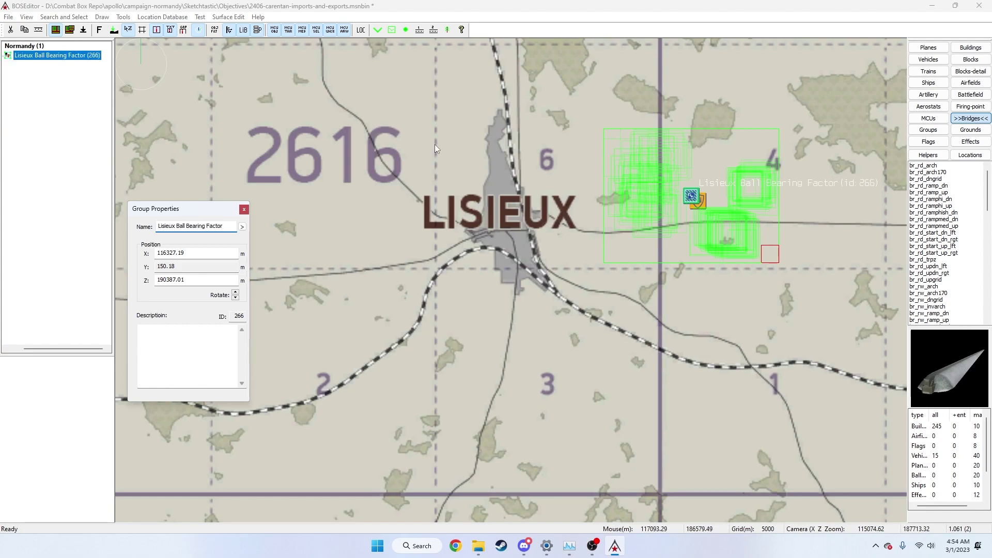
{"action": "type", "text": "y"}
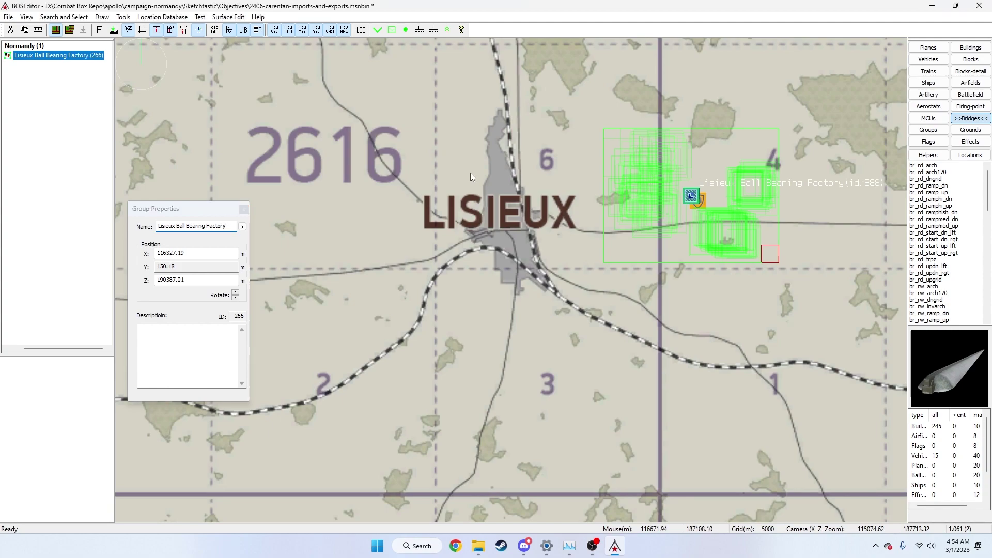
- Start saving the mission as a new .Mission file in the Objectives folder, beginning its name with the grid number 2616-
{"action": "left_click", "coordinate": [470, 177]}
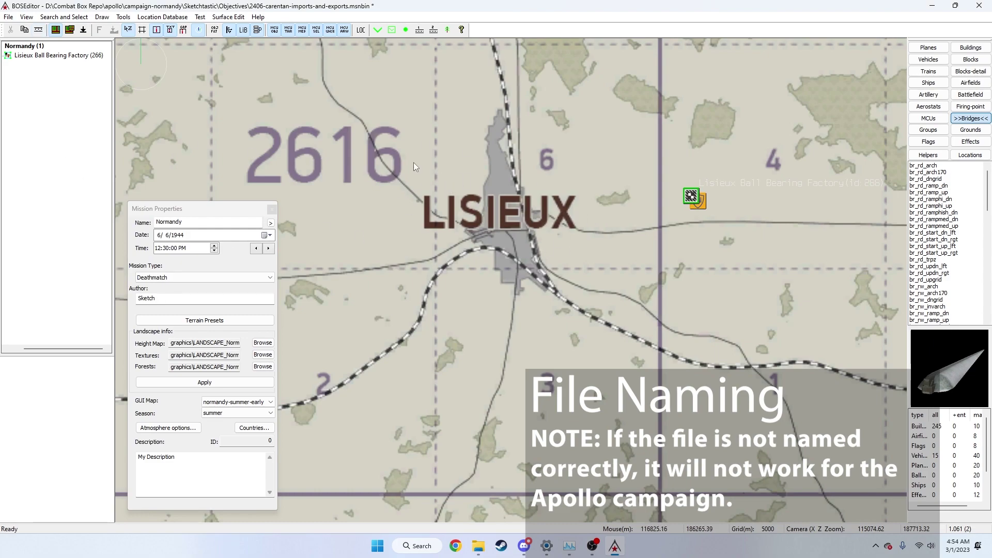
{"action": "left_click", "coordinate": [9, 19]}
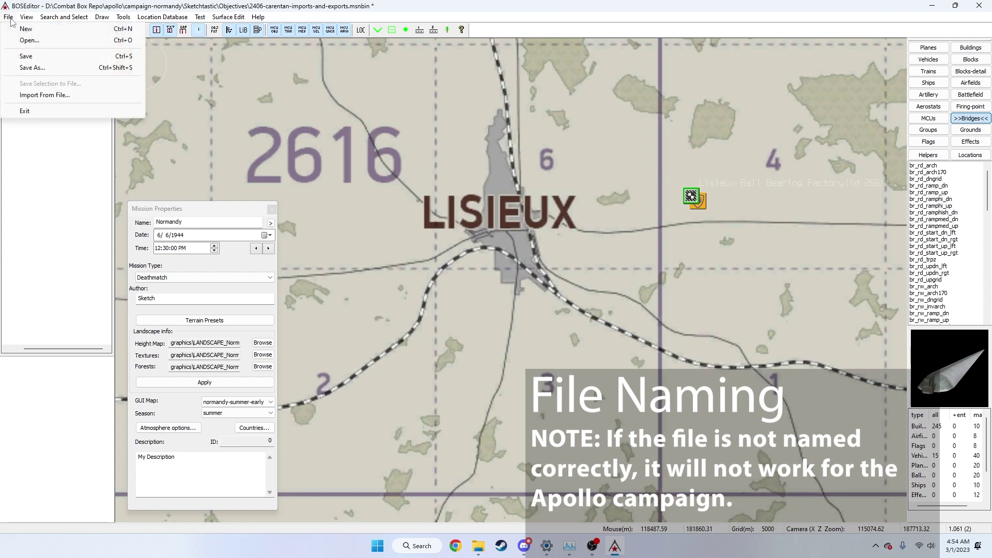
{"action": "left_click", "coordinate": [32, 68]}
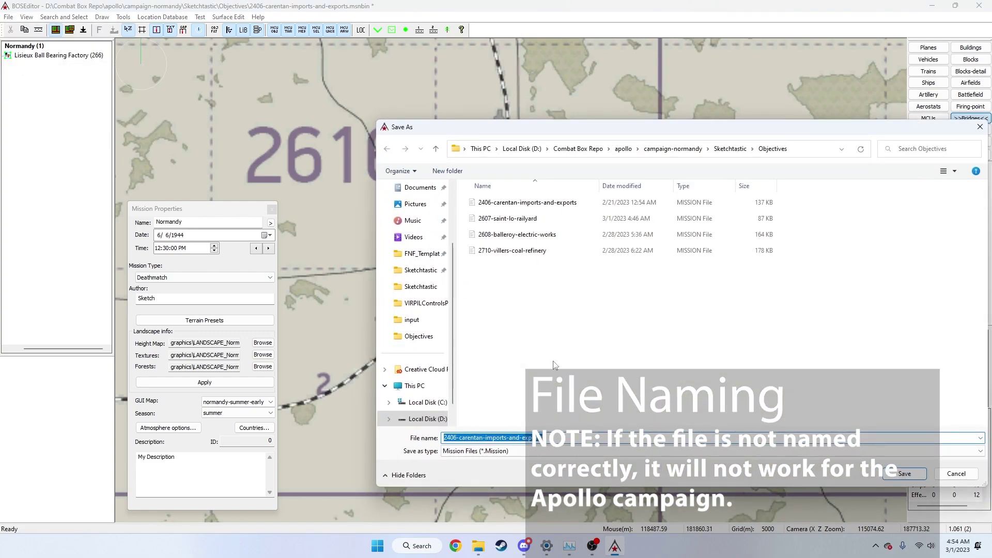
{"action": "left_click_drag", "start_coordinate": [615, 128], "coordinate": [757, 429]}
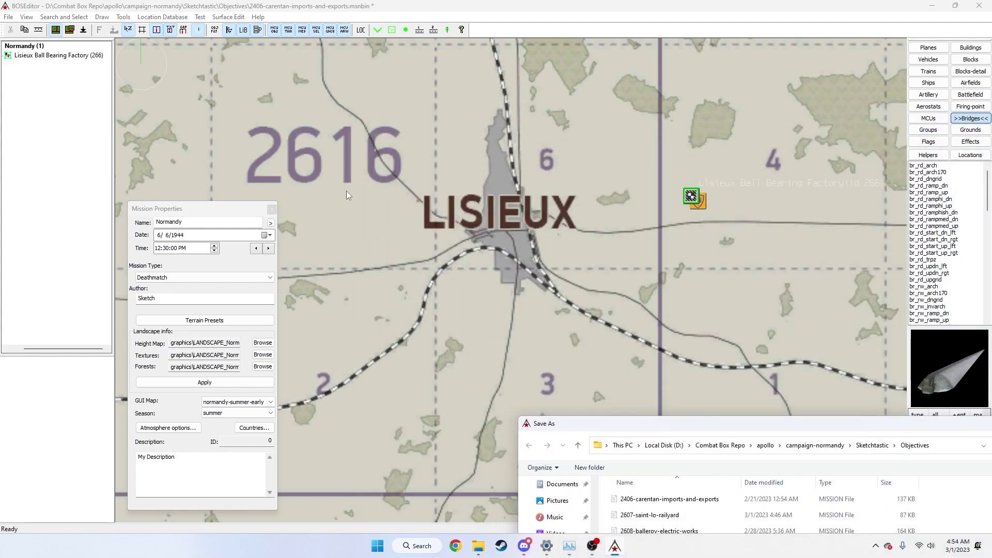
{"action": "left_click_drag", "start_coordinate": [729, 425], "coordinate": [535, 79]}
{"action": "left_click", "coordinate": [412, 387]}
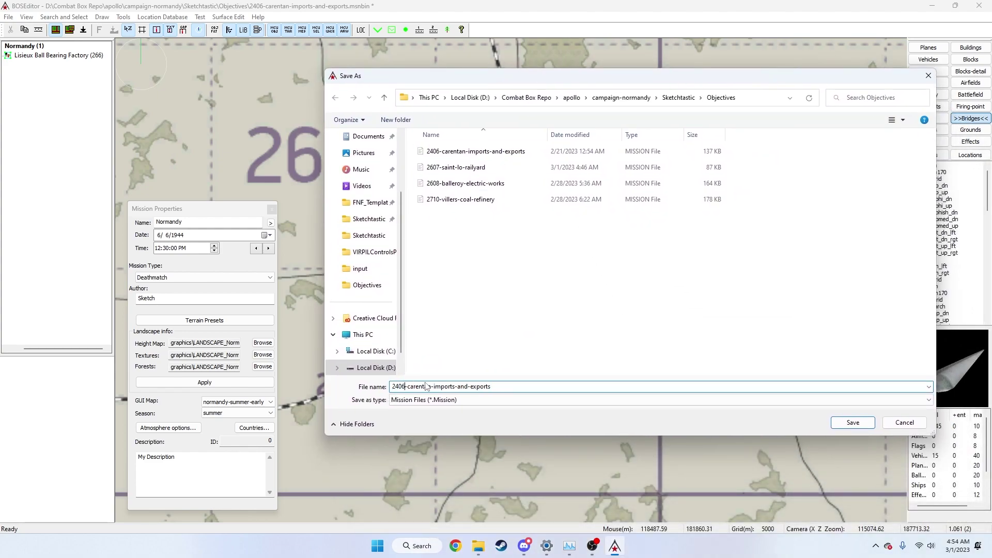
{"action": "key", "text": "ctrl+a"}
{"action": "type", "text": "26"}
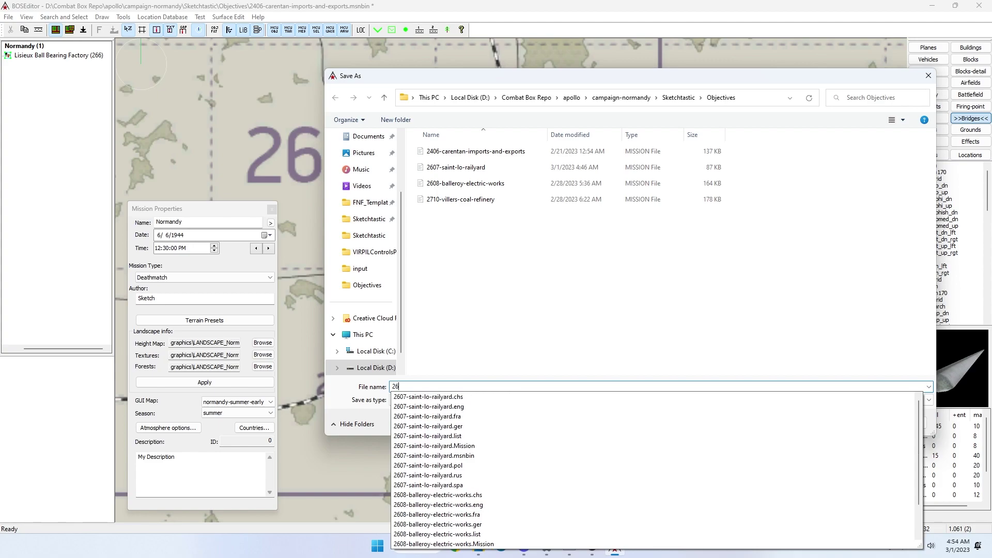
{"action": "type", "text": "16-"}
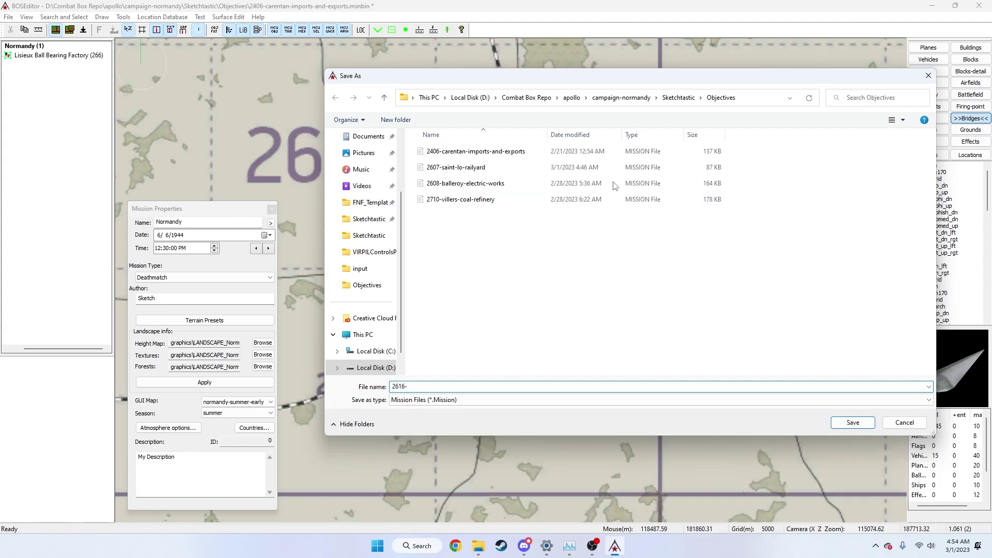
- Complete the file name as 2616-lisieux-ball-bear-factory and save the mission
{"action": "left_click_drag", "start_coordinate": [661, 84], "coordinate": [547, 332]}
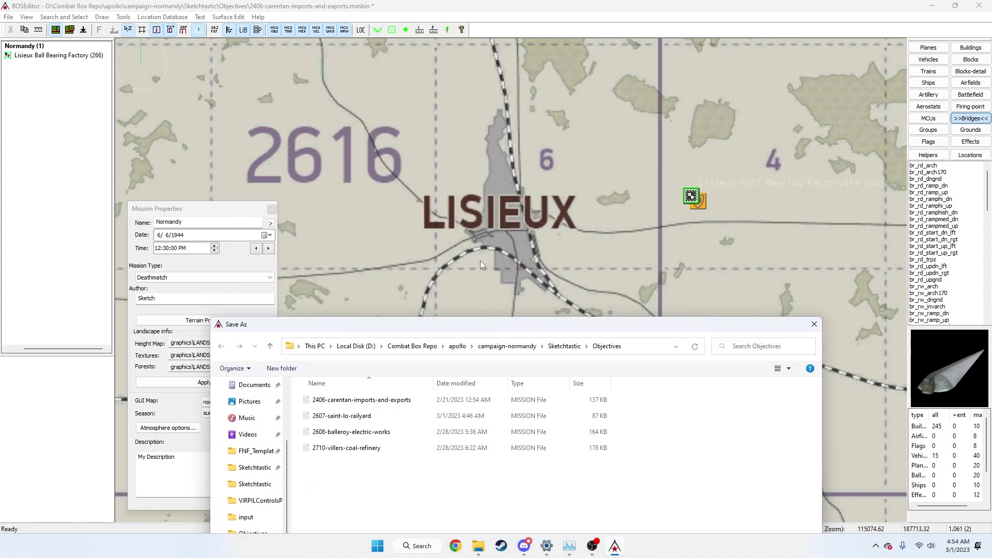
{"action": "left_click_drag", "start_coordinate": [518, 331], "coordinate": [829, 166]}
{"action": "type", "text": "lisieux"}
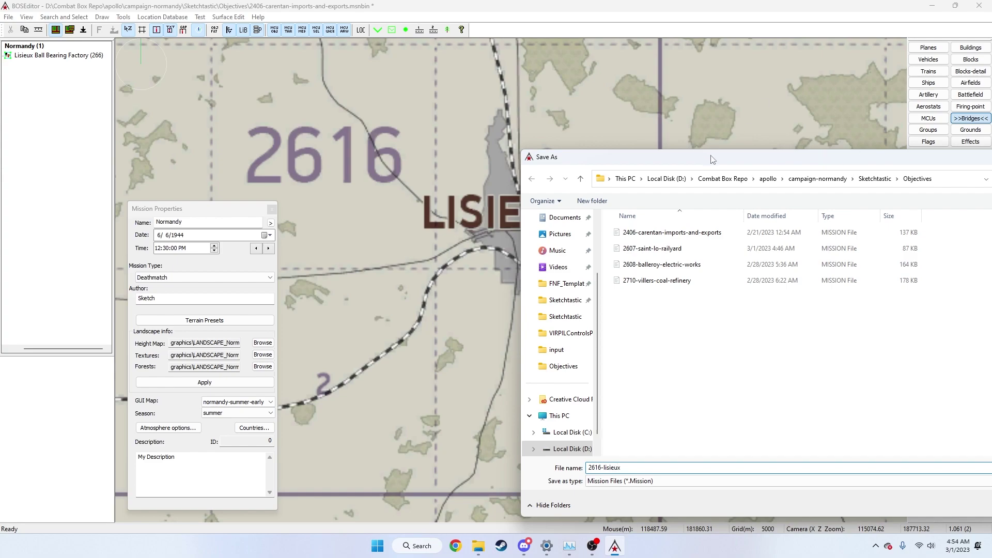
{"action": "left_click_drag", "start_coordinate": [711, 158], "coordinate": [821, 152]}
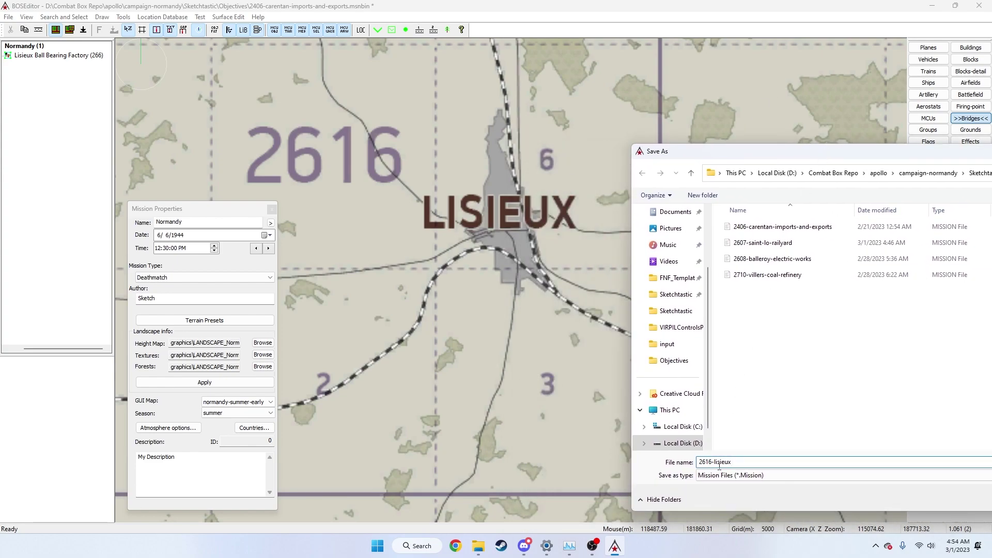
{"action": "left_click_drag", "start_coordinate": [847, 150], "coordinate": [465, 170]}
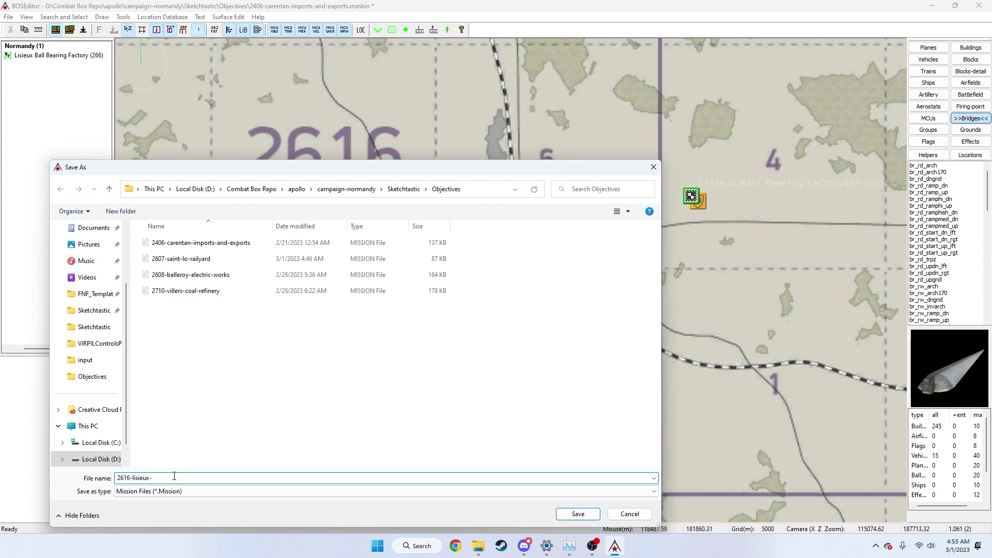
{"action": "type", "text": "all-bear-factory"}
{"action": "left_click", "coordinate": [583, 516]}
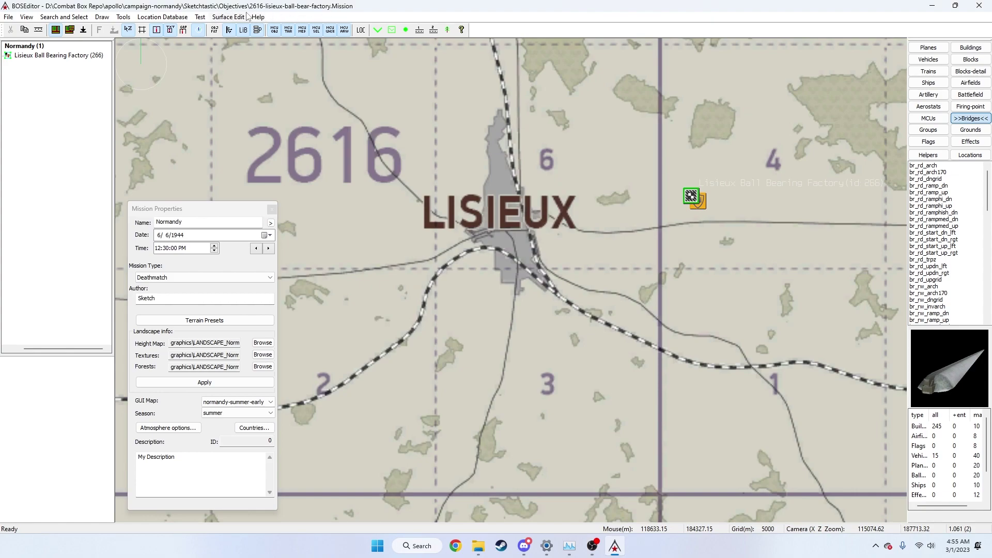
{"action": "left_click_drag", "start_coordinate": [633, 101], "coordinate": [758, 267]}
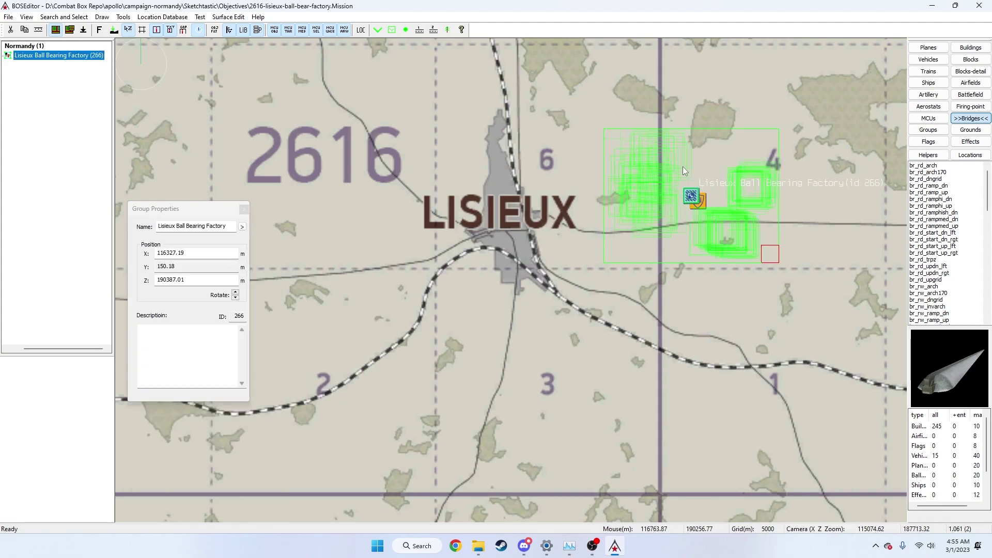
{"action": "left_click", "coordinate": [643, 121]}
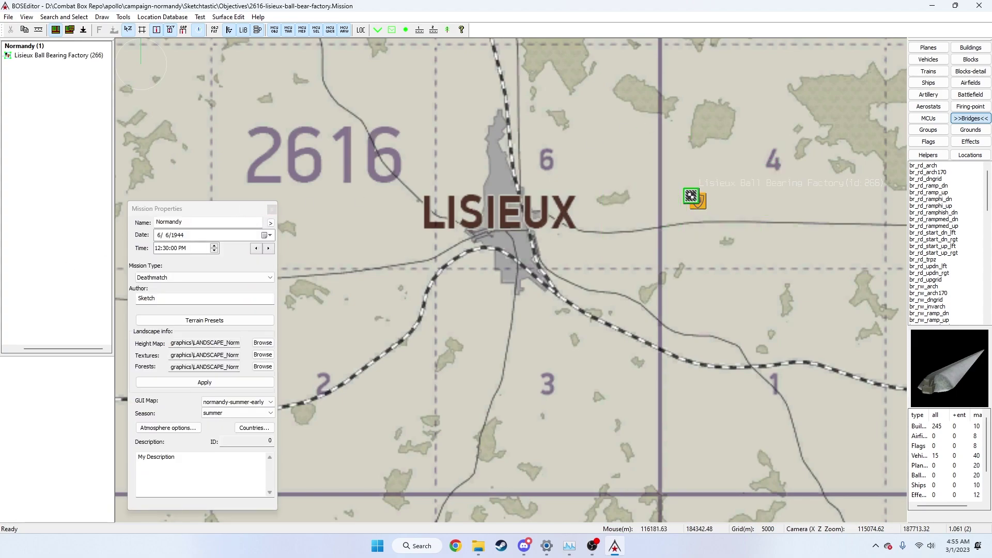